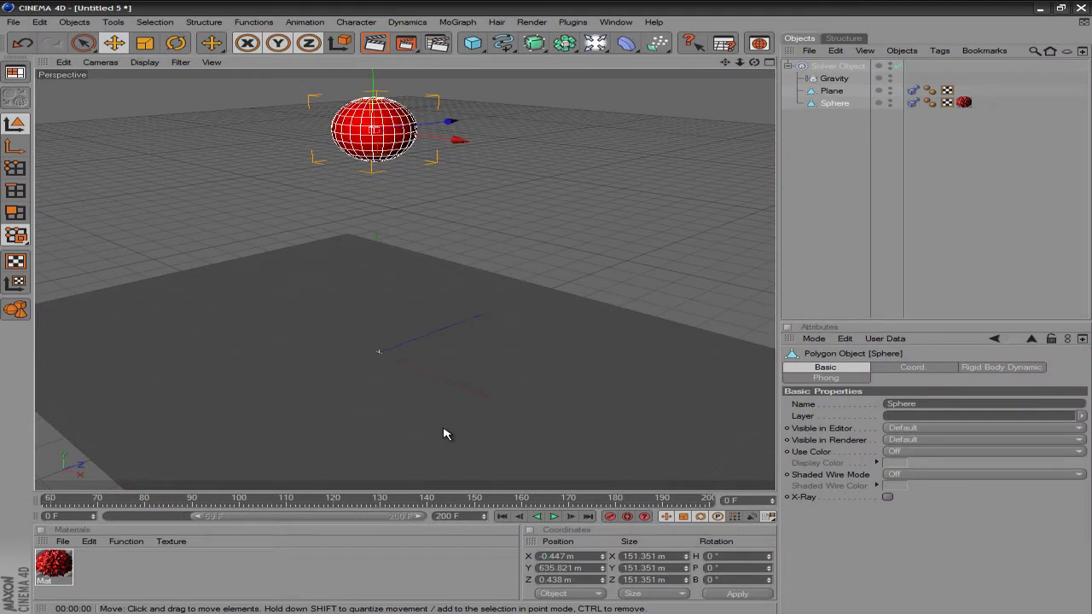
# - Play back the existing sphere-fall simulation, then rewind to frame 0
pyautogui.click(788, 67)
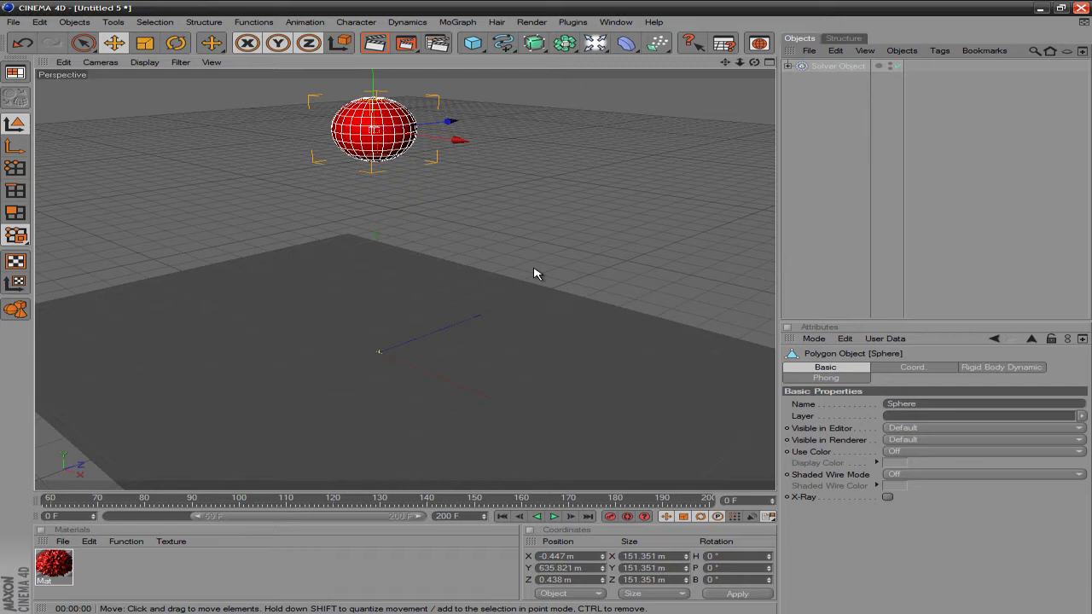
pyautogui.click(554, 517)
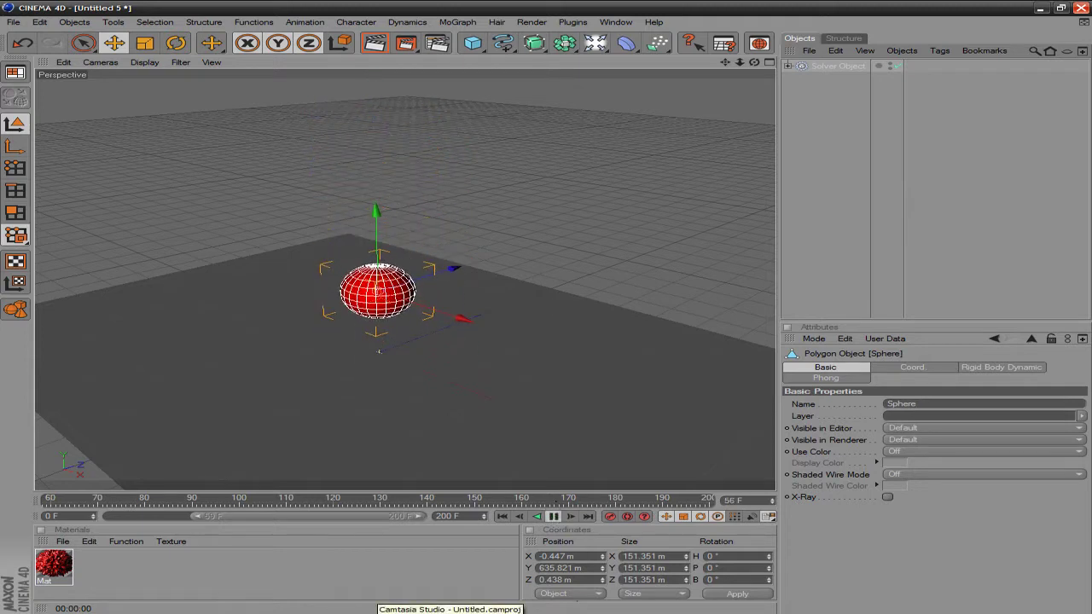
pyautogui.click(554, 517)
pyautogui.click(501, 517)
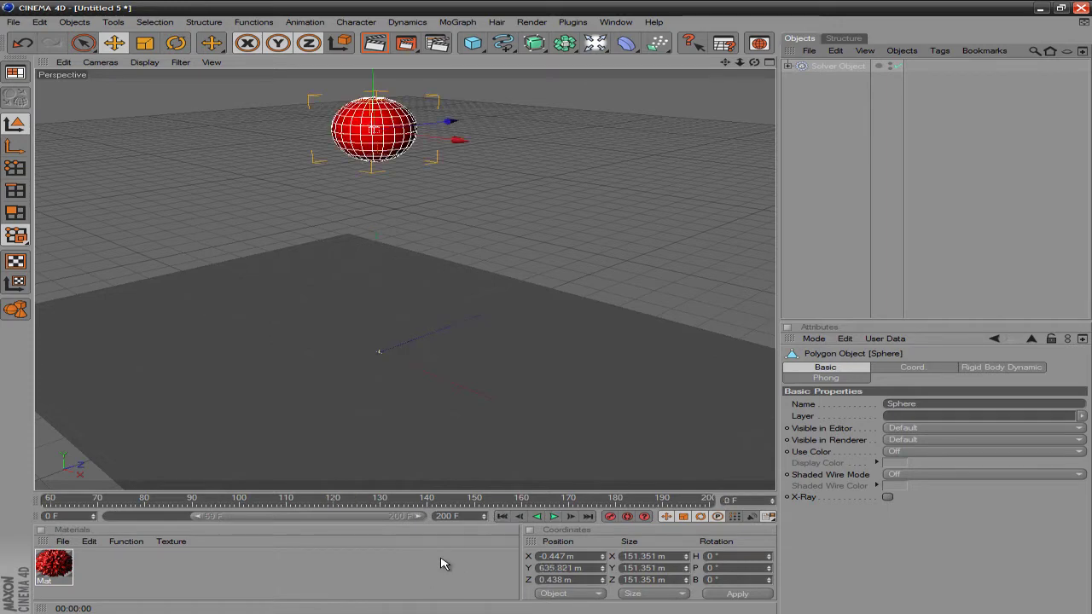
pyautogui.moveTo(348, 518); pyautogui.dragTo(108, 518)
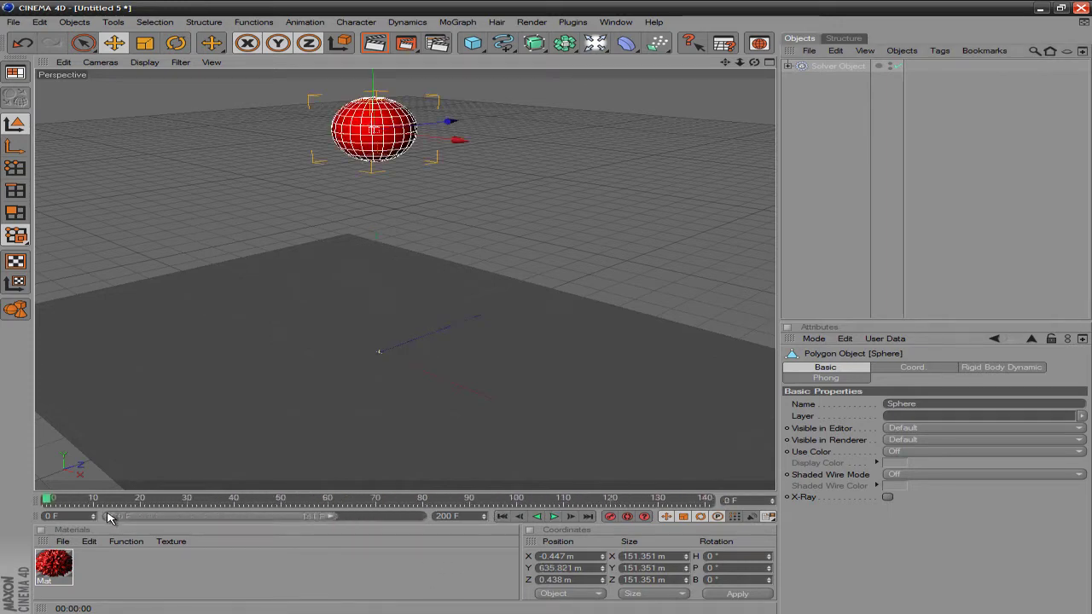
# - Create a new scene with a plane enlarged to 1032.226 by 1226.302 m, zoomed out
pyautogui.click(14, 22)
pyautogui.click(43, 40)
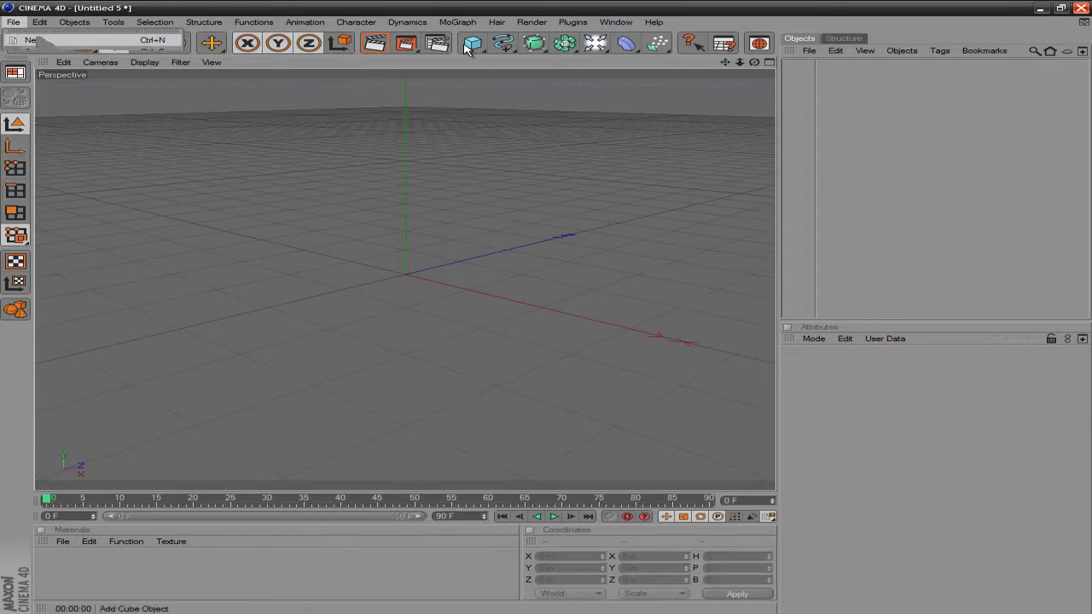
pyautogui.moveTo(473, 43); pyautogui.dragTo(606, 80)
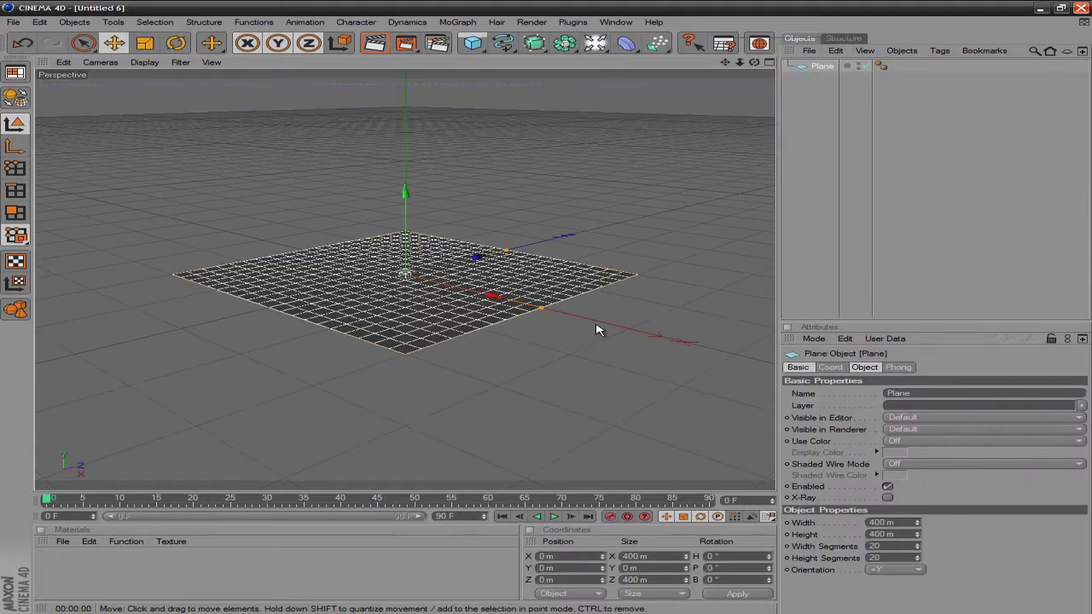
pyautogui.moveTo(540, 309); pyautogui.dragTo(549, 309)
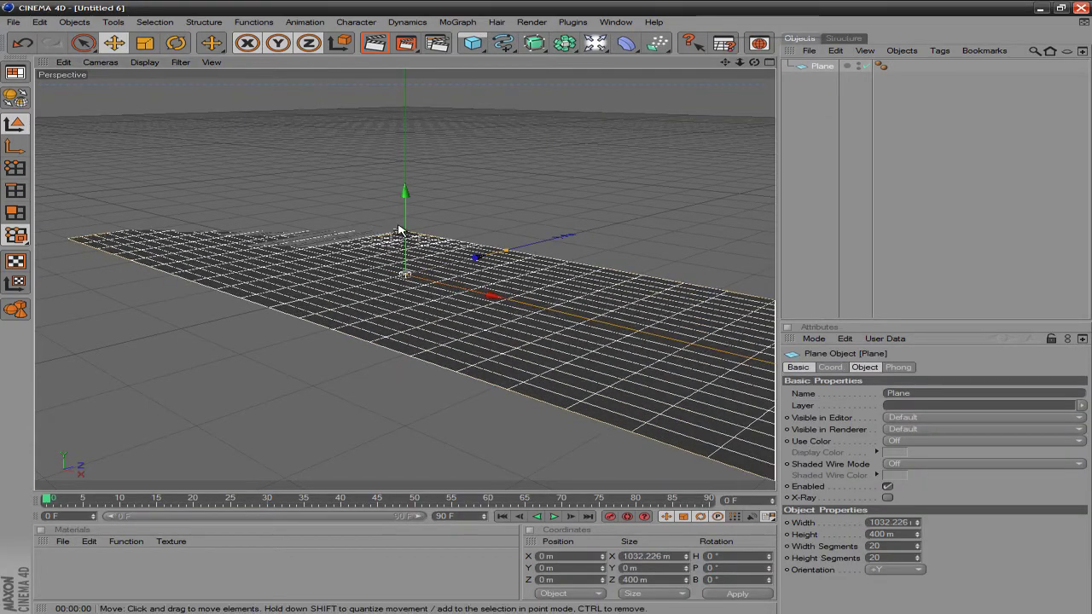
pyautogui.moveTo(505, 249)
pyautogui.mouseDown()
pyautogui.moveTo(585, 310)
pyautogui.moveTo(551, 309)
pyautogui.moveTo(506, 246)
pyautogui.mouseUp()
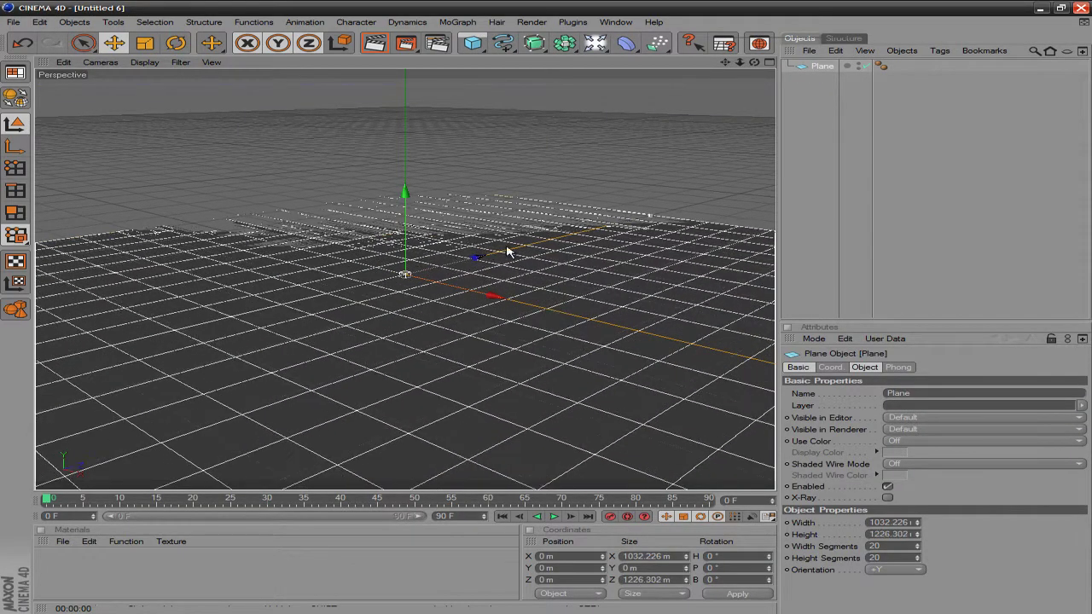
pyautogui.moveTo(741, 62); pyautogui.dragTo(539, 319)
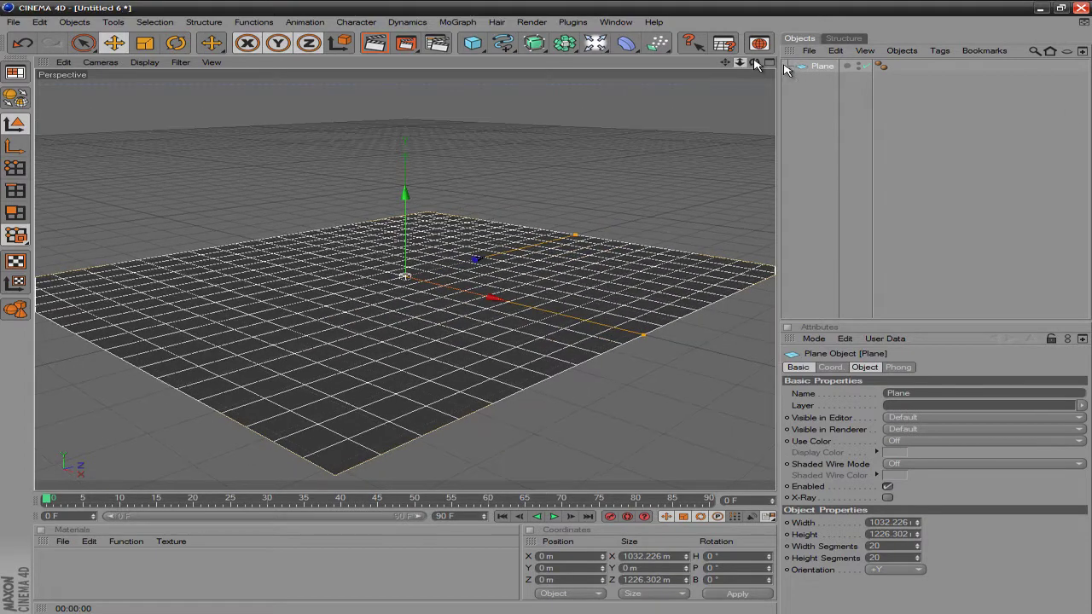
# - Set the plane's Width Segments and Height Segments to 1
pyautogui.click(474, 43)
pyautogui.doubleClick(877, 546)
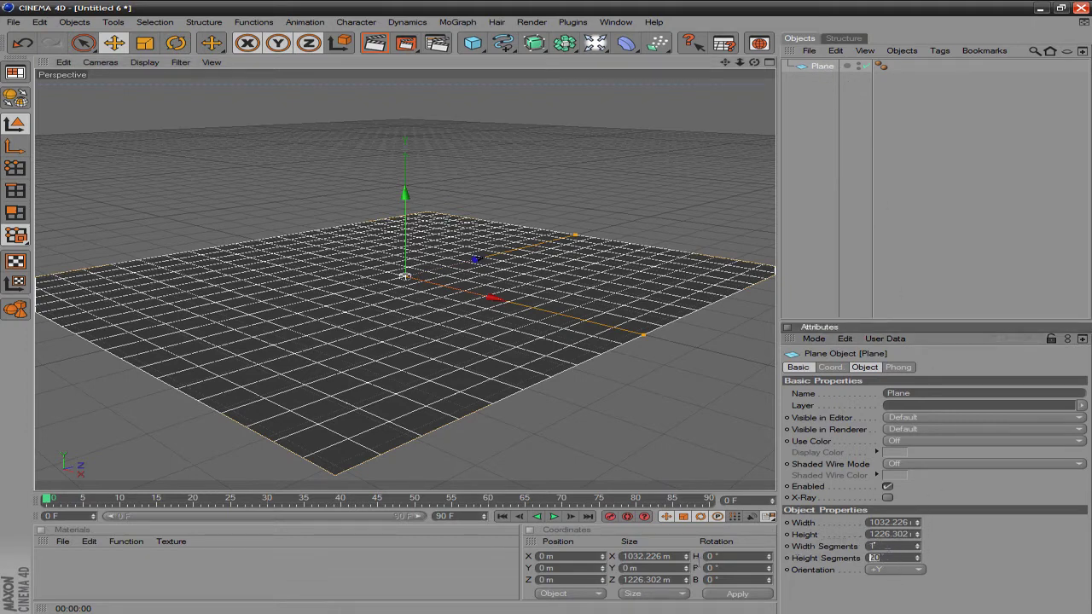
pyautogui.press('Return')
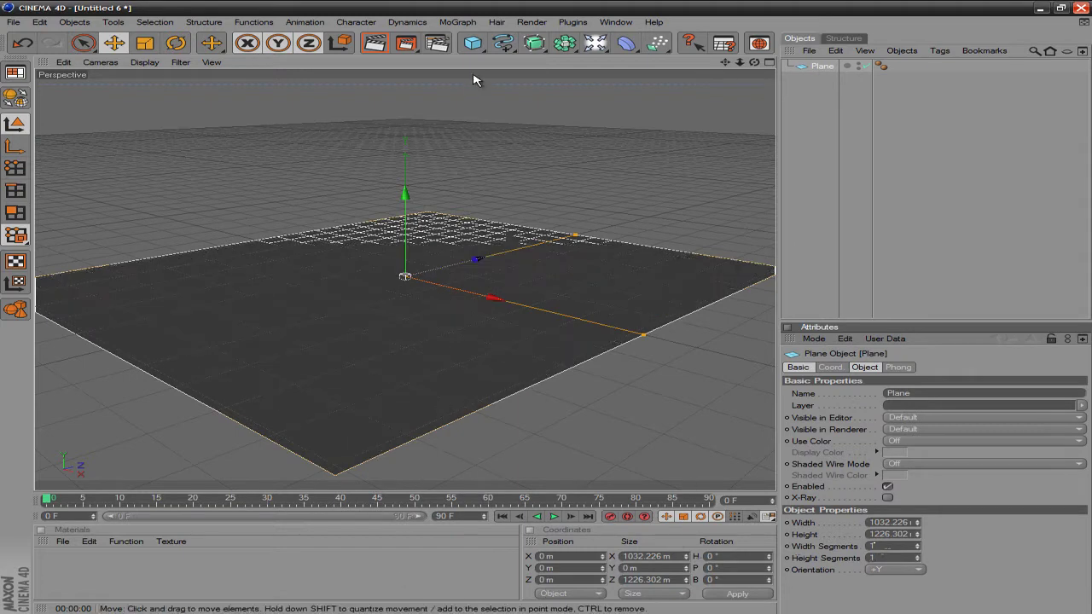
pyautogui.moveTo(473, 43); pyautogui.dragTo(589, 51)
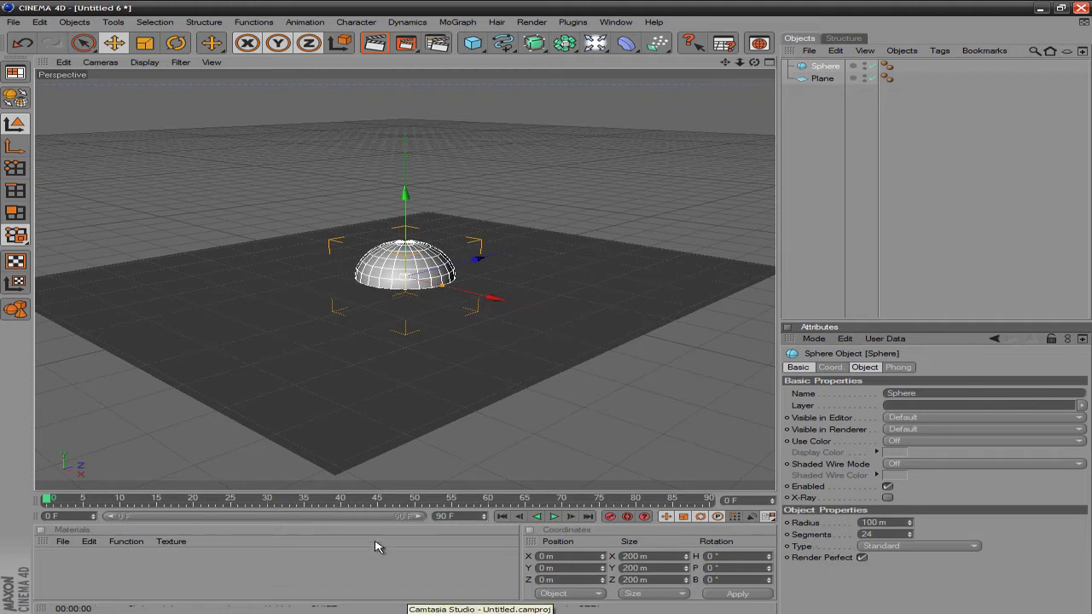
# - Raise the new sphere to Y 552.439 m and shrink its radius to 62.045 m
pyautogui.moveTo(404, 197); pyautogui.dragTo(465, 290)
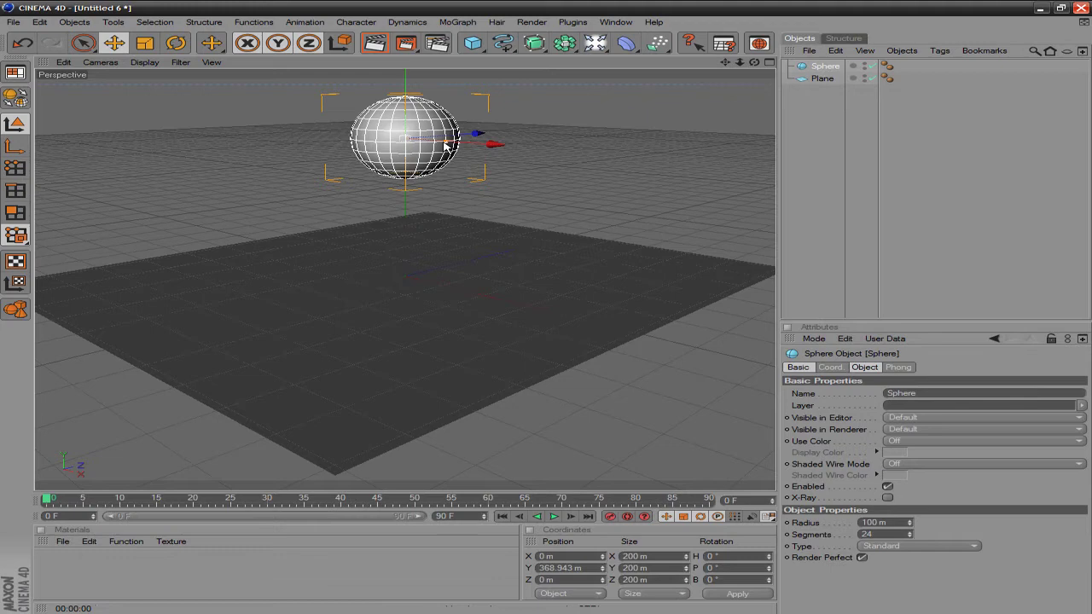
pyautogui.moveTo(450, 148); pyautogui.dragTo(545, 310)
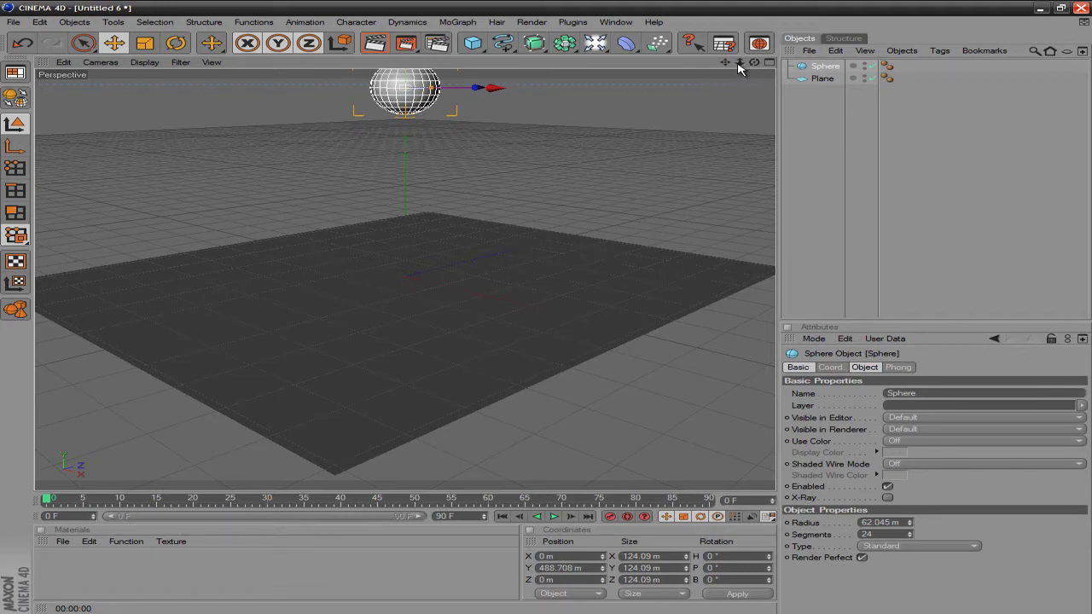
pyautogui.moveTo(731, 67); pyautogui.dragTo(546, 312)
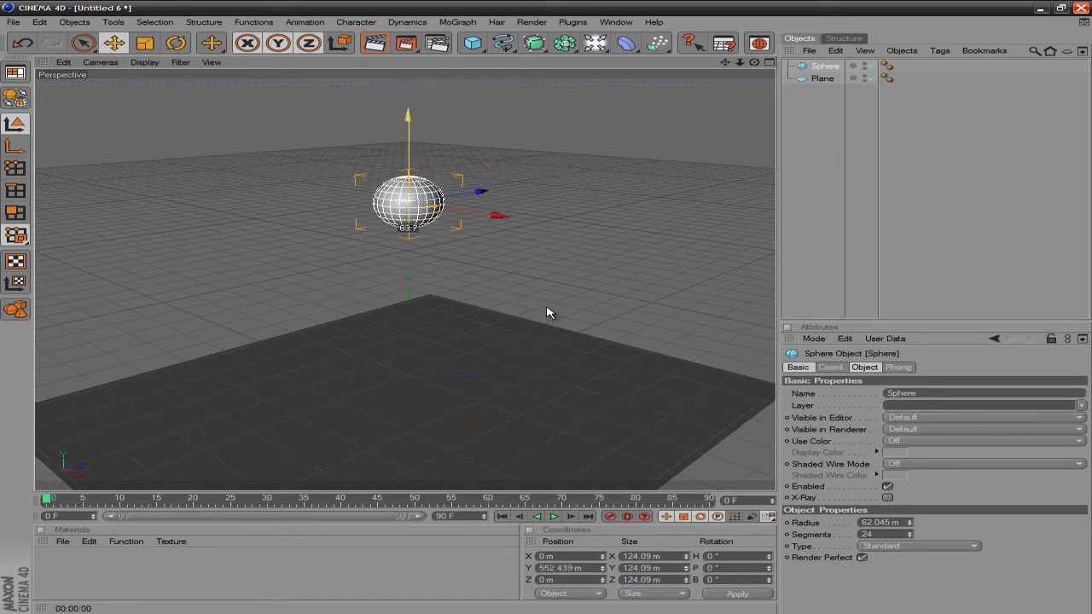
pyautogui.moveTo(547, 314); pyautogui.dragTo(550, 313)
# - Add a Solver Object and a Gravity force (strength 1) from the Dynamics menu
pyautogui.click(414, 23)
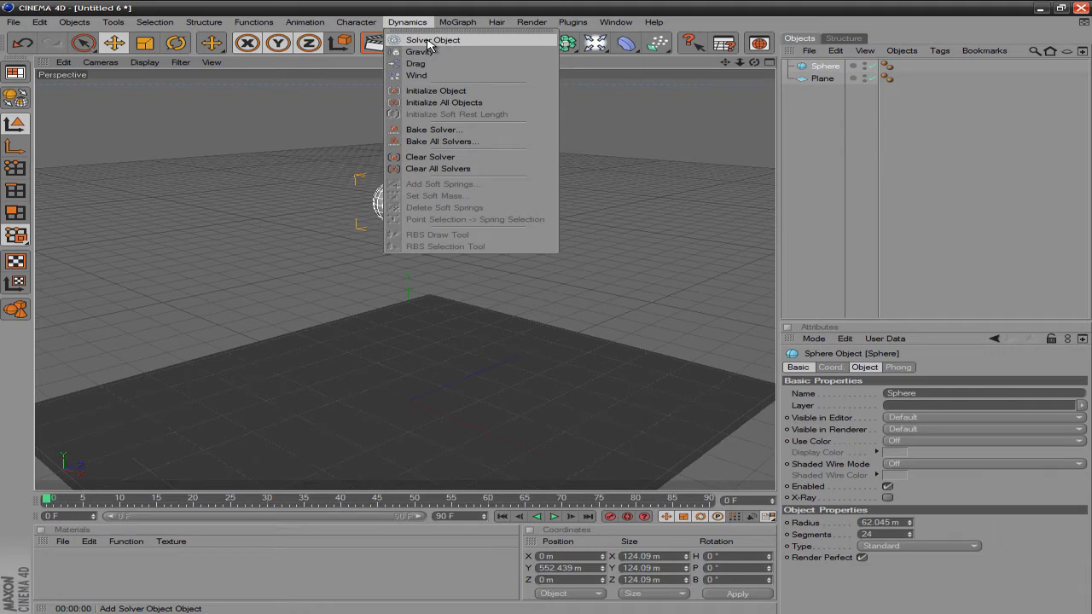
pyautogui.click(431, 40)
pyautogui.click(407, 22)
pyautogui.click(417, 52)
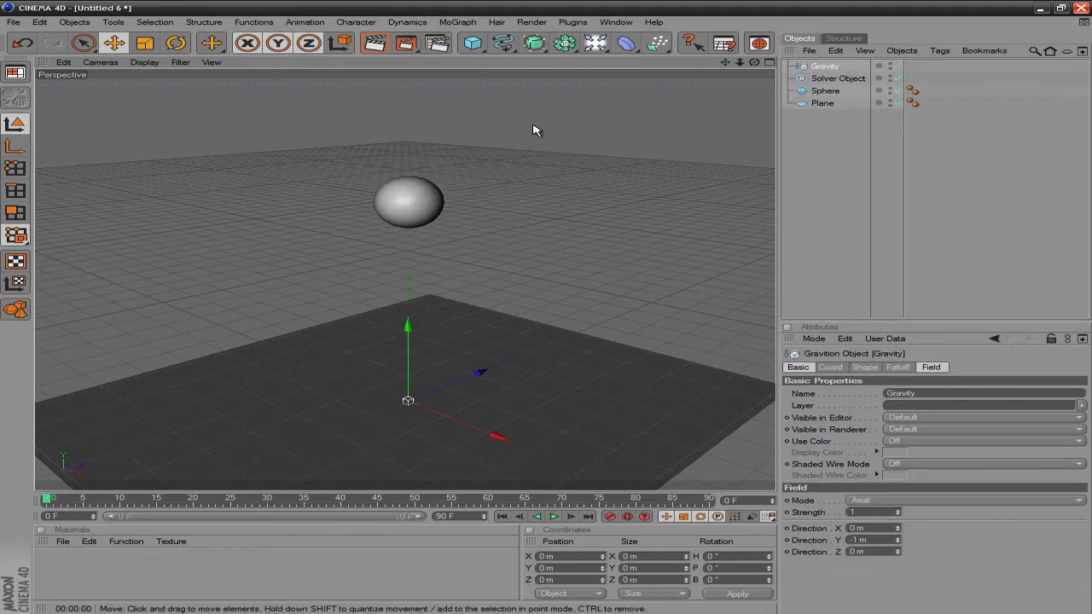
# - Make the Sphere editable, then make the Plane editable
pyautogui.click(826, 91)
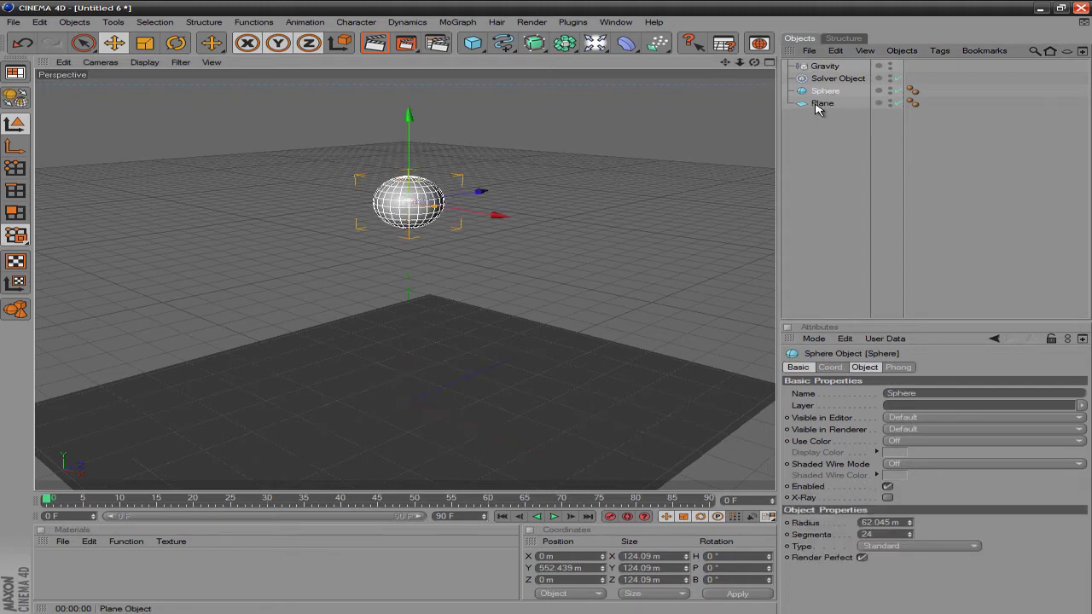
pyautogui.click(820, 103)
pyautogui.click(824, 92)
pyautogui.click(821, 104)
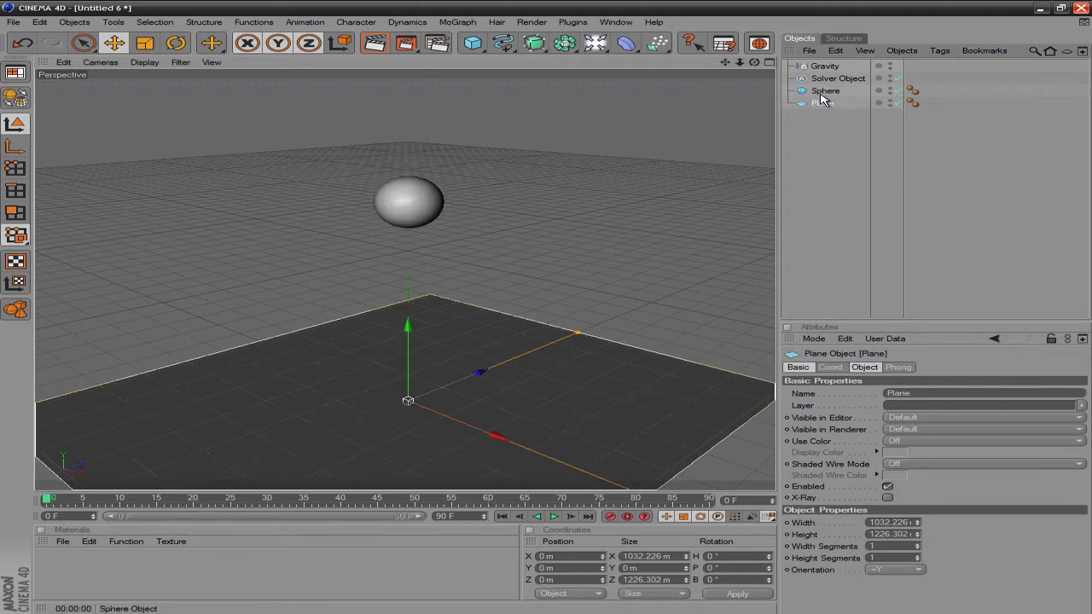
pyautogui.click(824, 92)
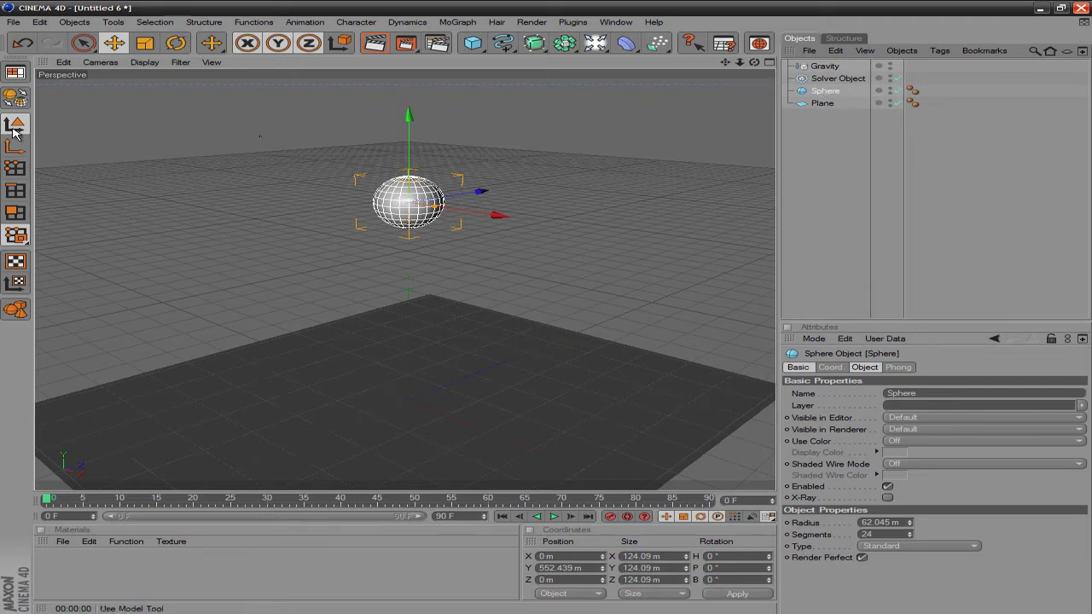
pyautogui.click(18, 98)
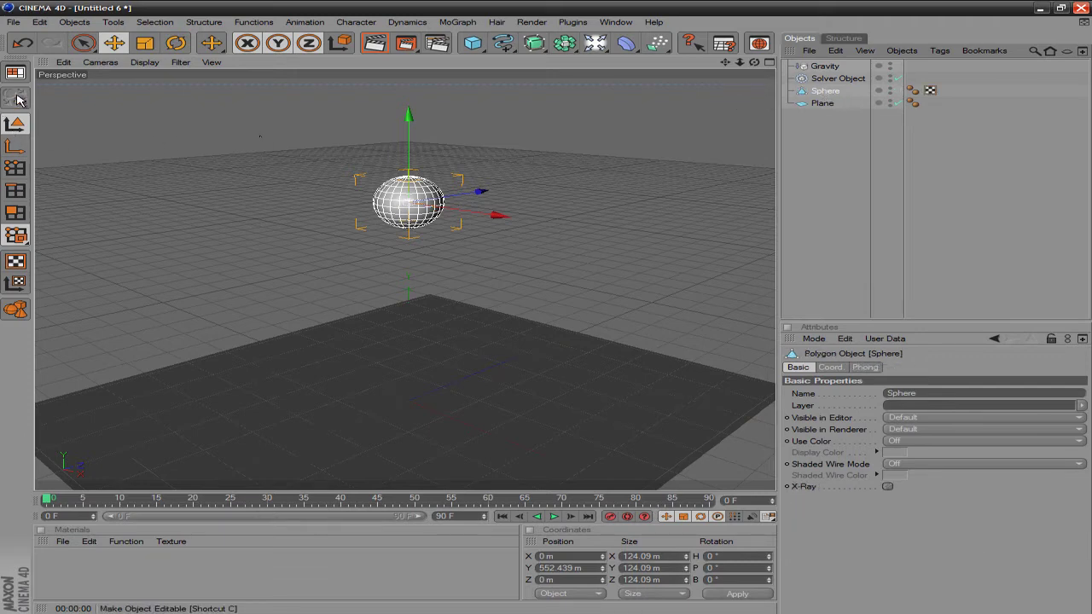
pyautogui.click(836, 105)
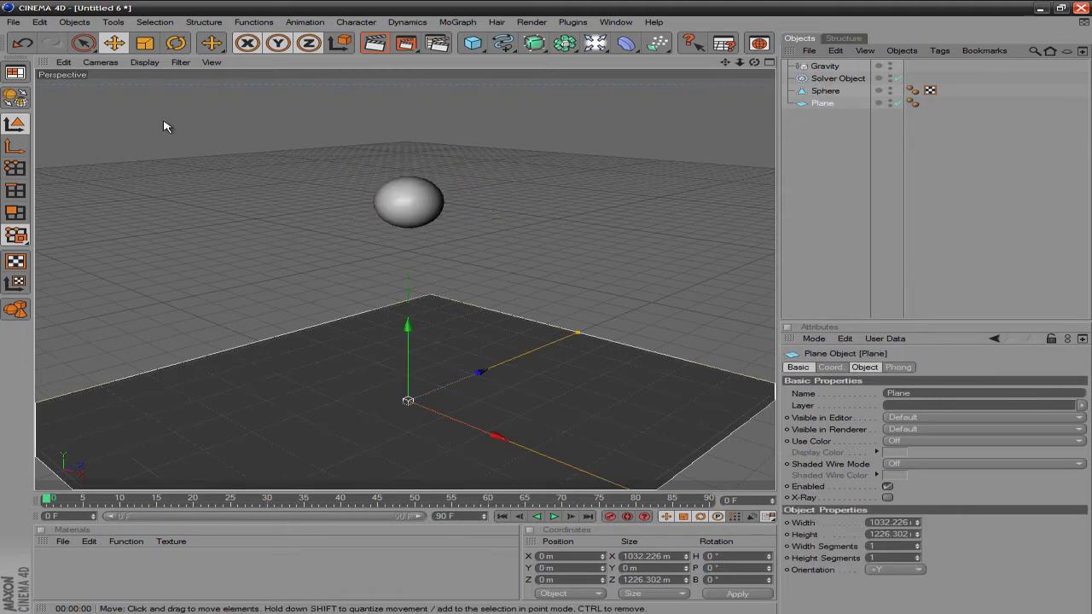
pyautogui.click(13, 101)
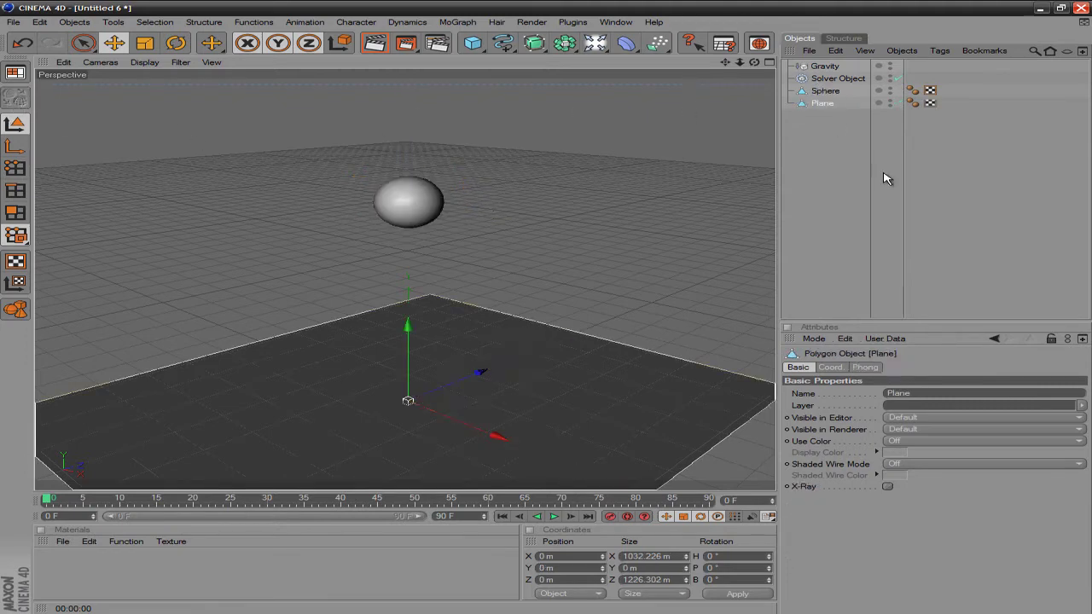
pyautogui.click(832, 92)
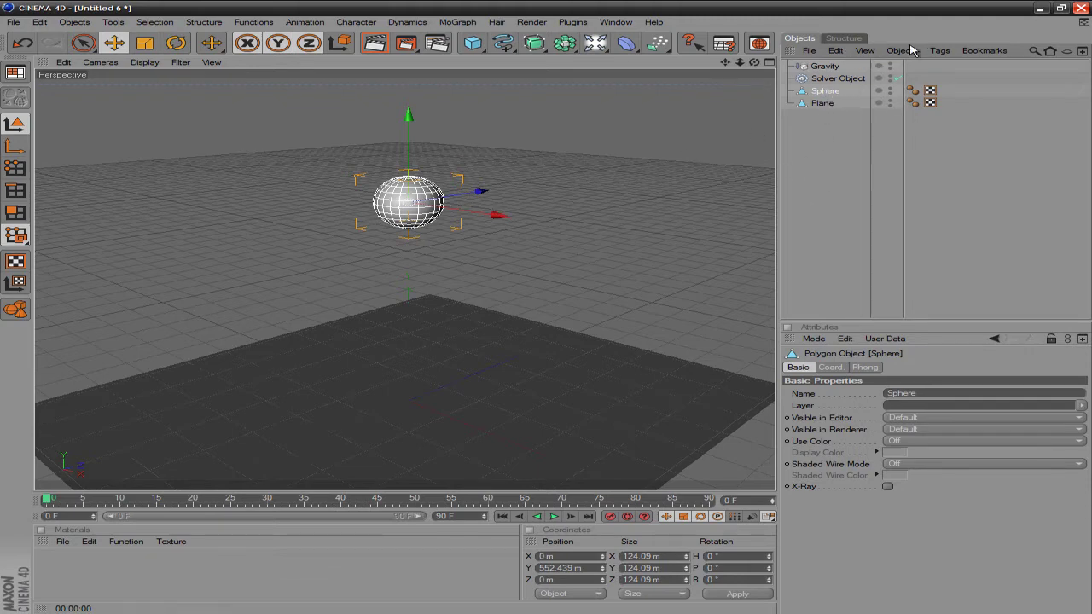
# - Add a Rigid Body Dynamic tag to the sphere
pyautogui.click(938, 52)
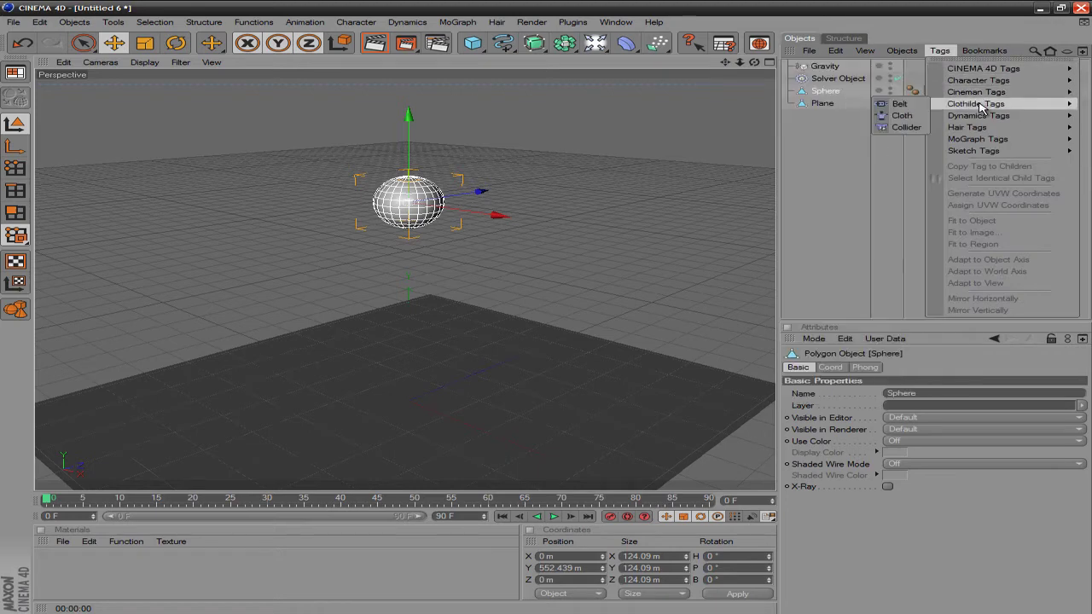
pyautogui.moveTo(981, 115)
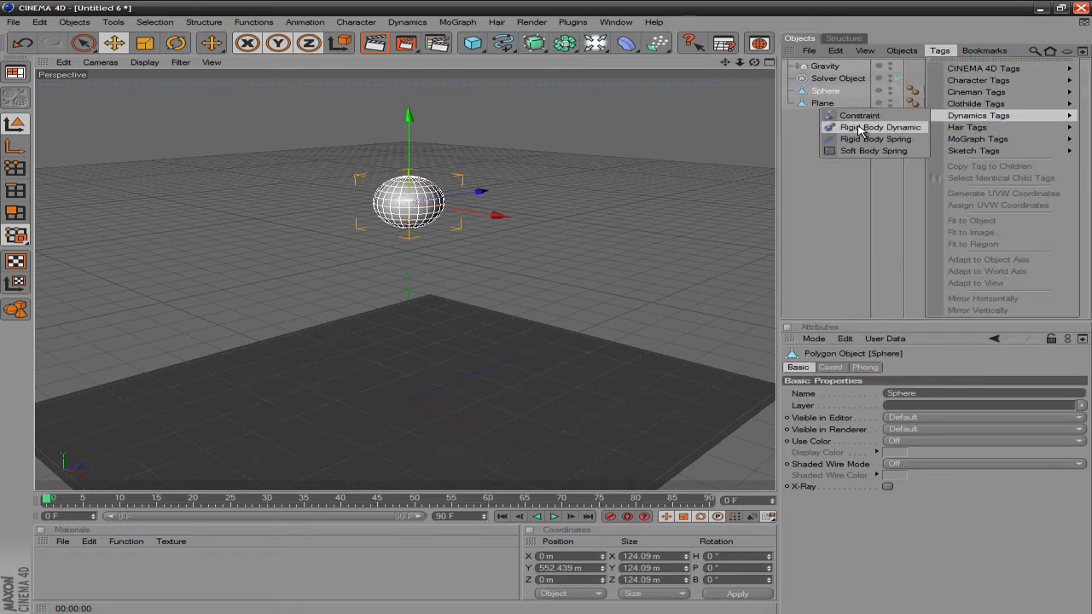
pyautogui.click(892, 131)
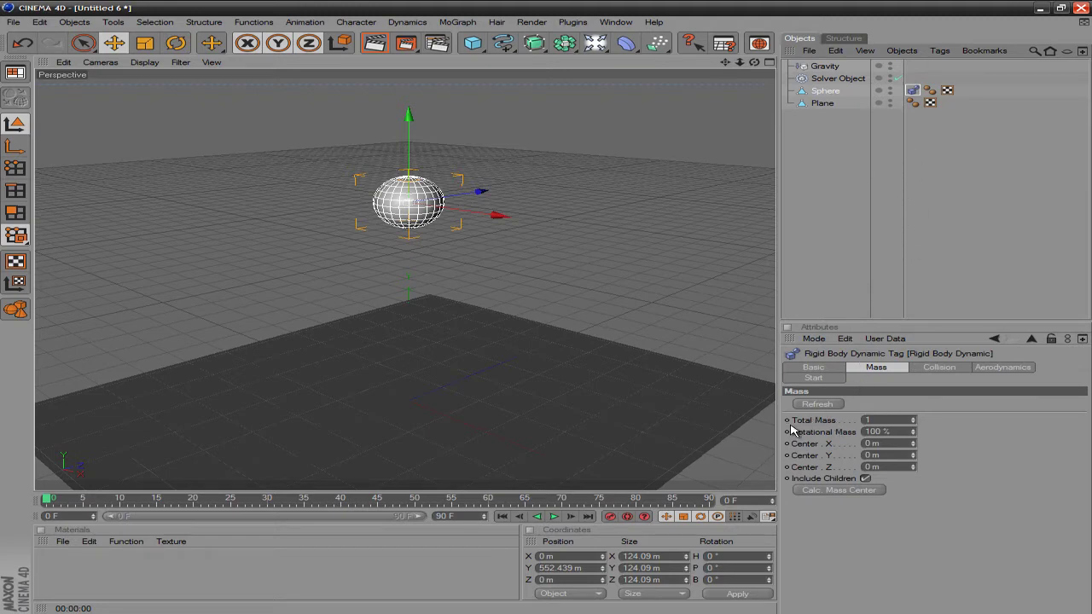
pyautogui.click(877, 419)
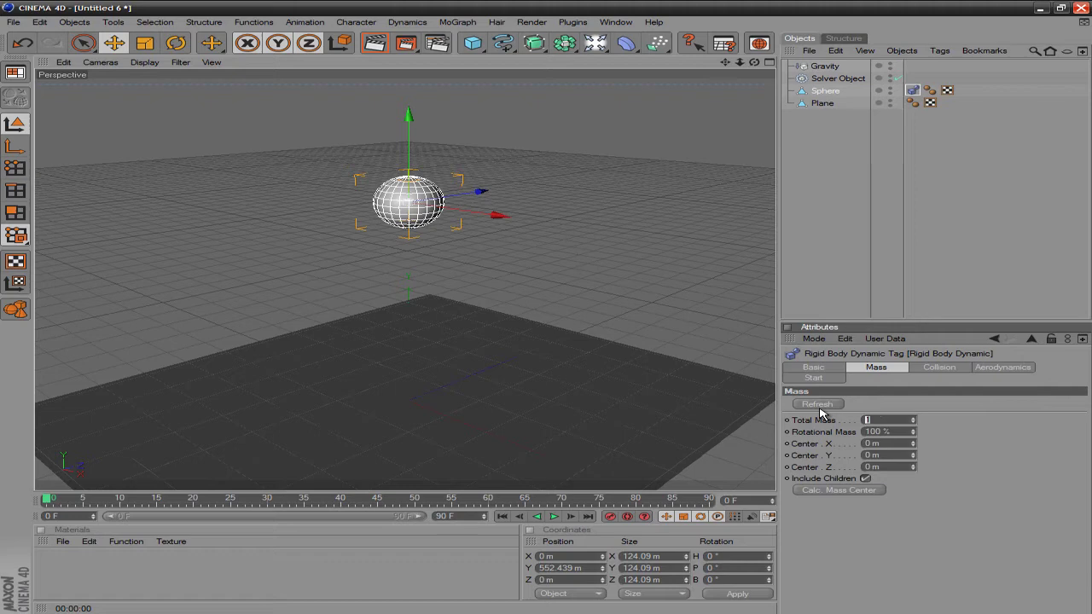
# - Set the sphere tag's collision detection to Full and Static friction to 28%
pyautogui.click(938, 368)
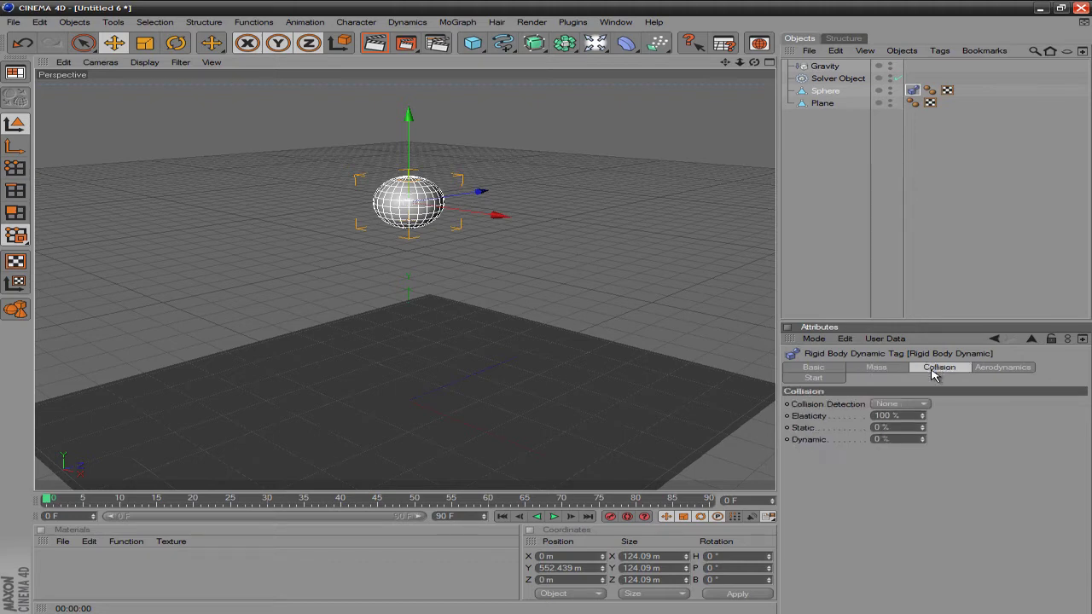
pyautogui.click(900, 405)
pyautogui.click(896, 456)
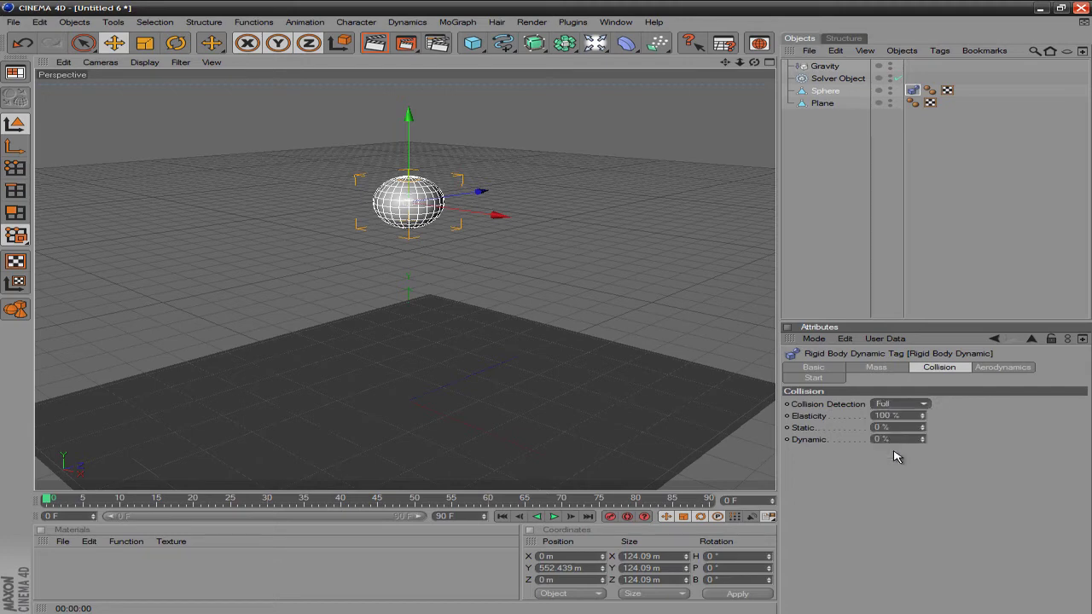
pyautogui.click(895, 427)
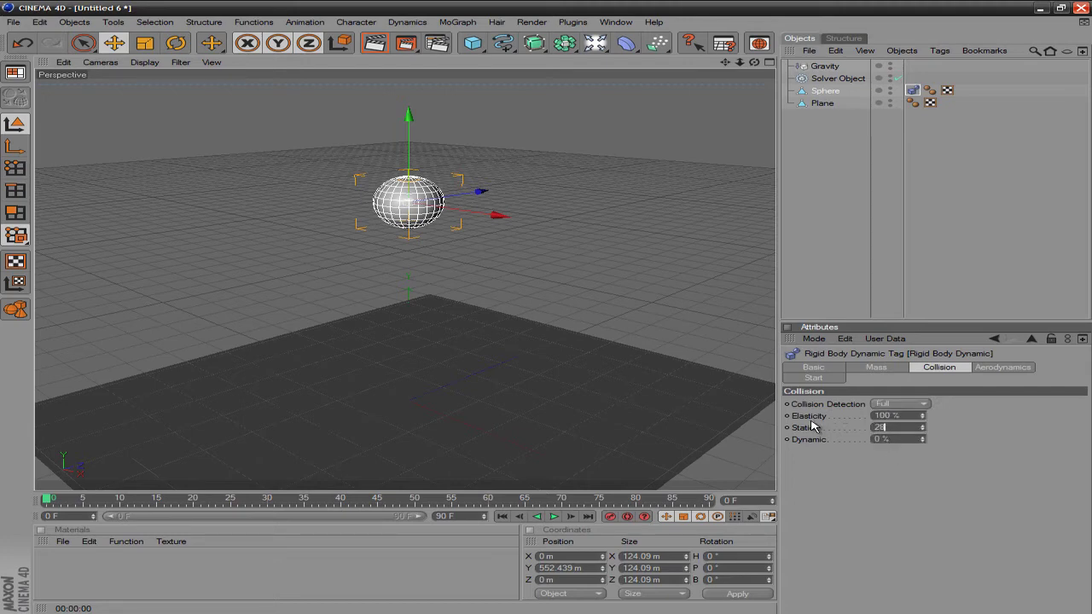
pyautogui.write('28')
pyautogui.press('Return')
# - Add a Rigid Body Dynamic tag to the Plane with Full collision and Total Mass 0
pyautogui.click(822, 104)
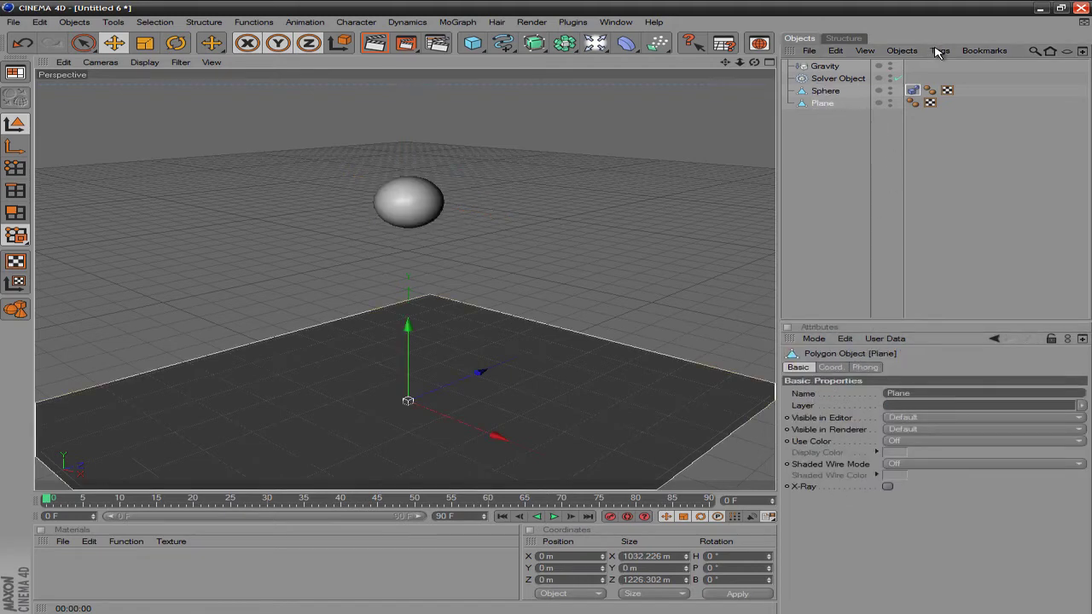
pyautogui.click(939, 50)
pyautogui.moveTo(976, 115)
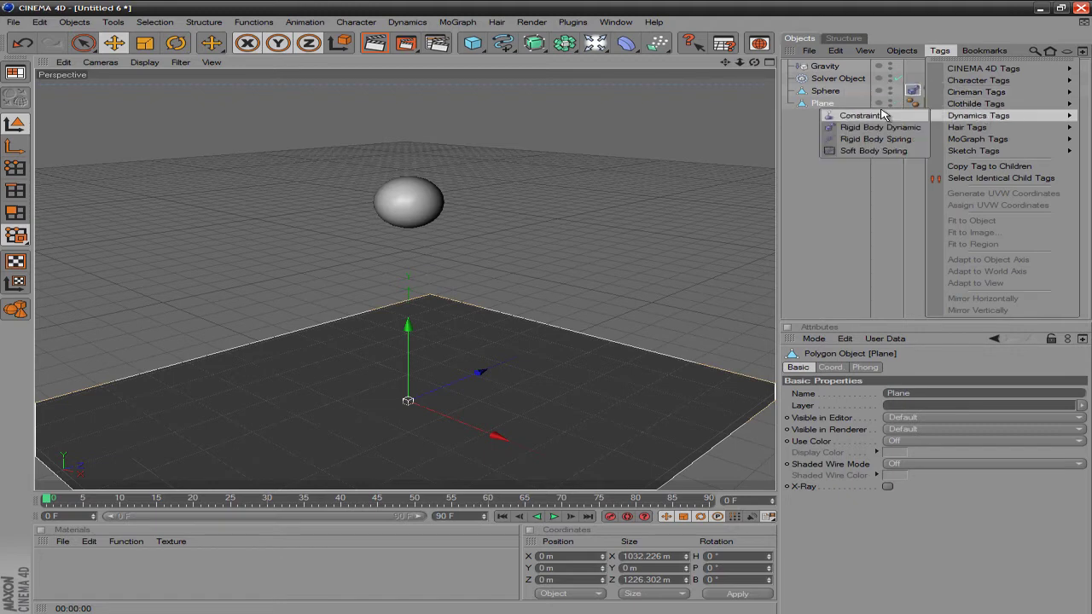
pyautogui.click(887, 128)
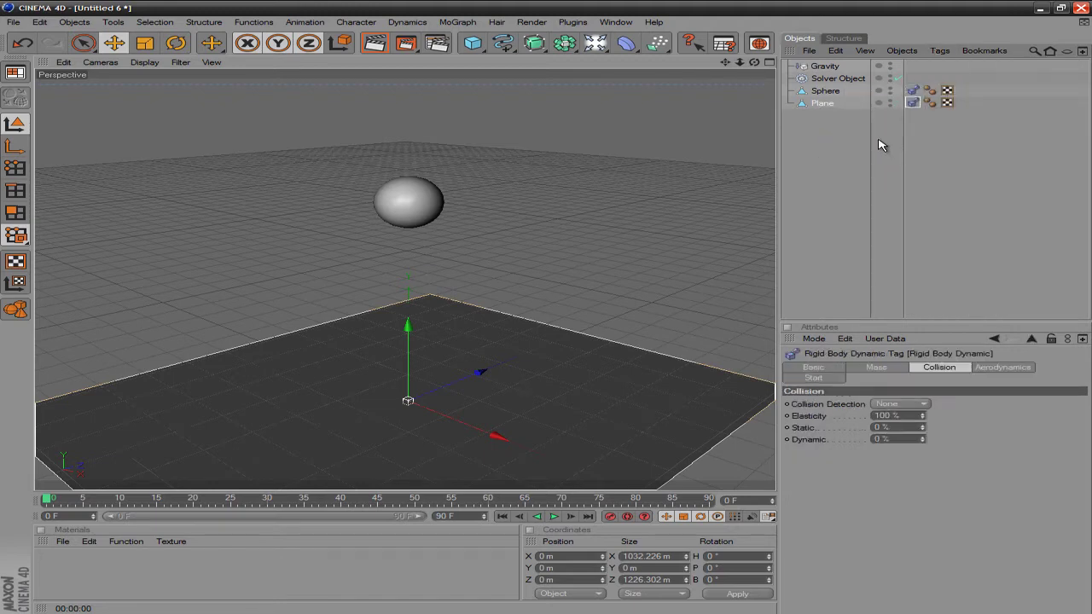
pyautogui.click(892, 412)
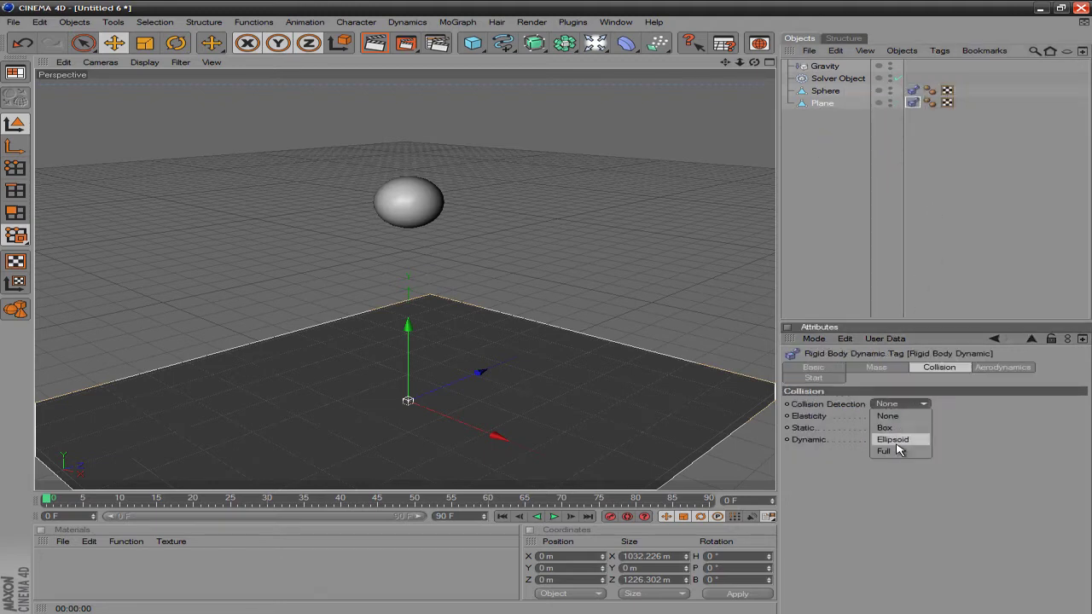
pyautogui.click(894, 451)
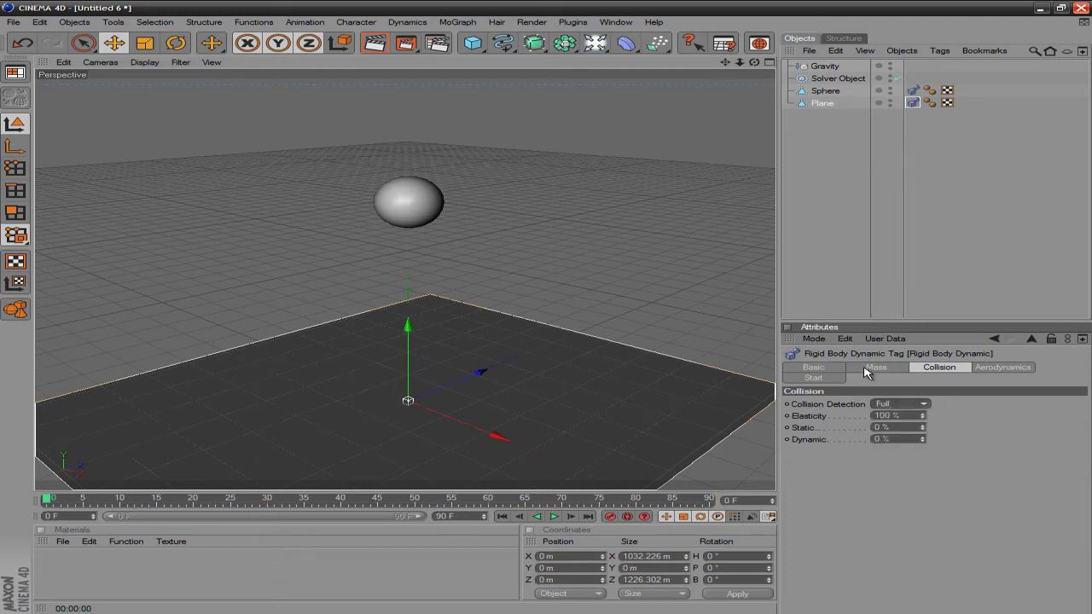
pyautogui.click(865, 369)
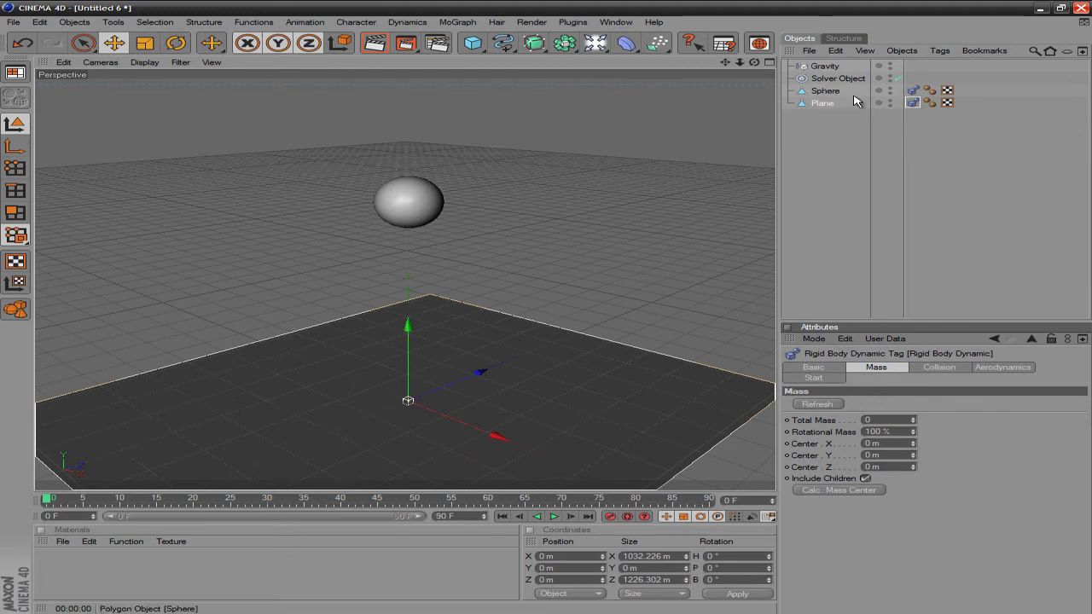
# - Nest Sphere, Plane and Gravity inside the Solver Object, then collapse its hierarchy
pyautogui.click(823, 94)
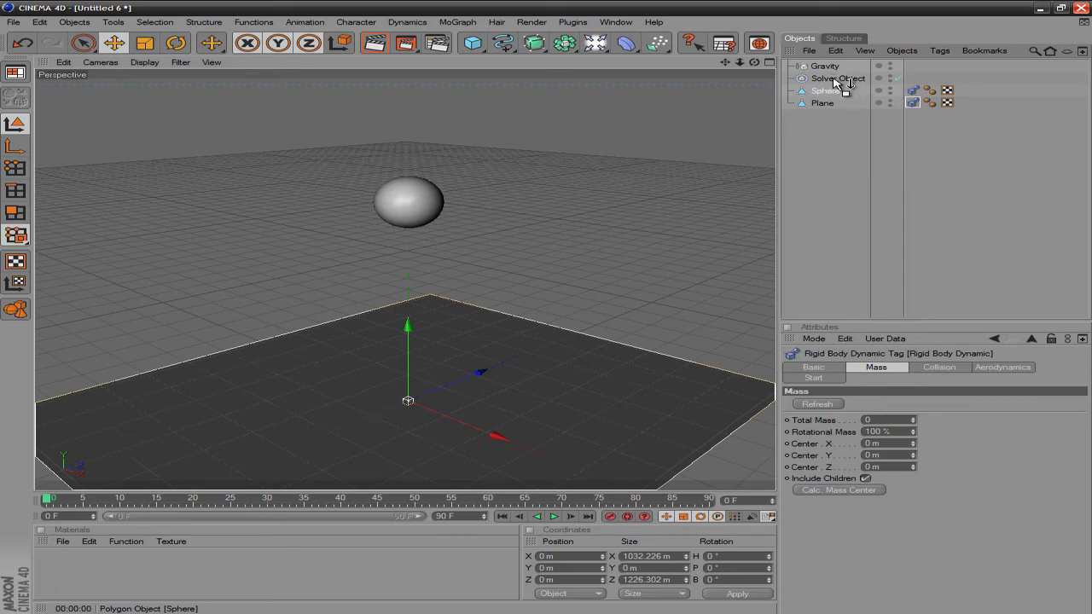
pyautogui.moveTo(835, 82)
pyautogui.mouseDown()
pyautogui.moveTo(825, 75)
pyautogui.moveTo(834, 79)
pyautogui.mouseUp()
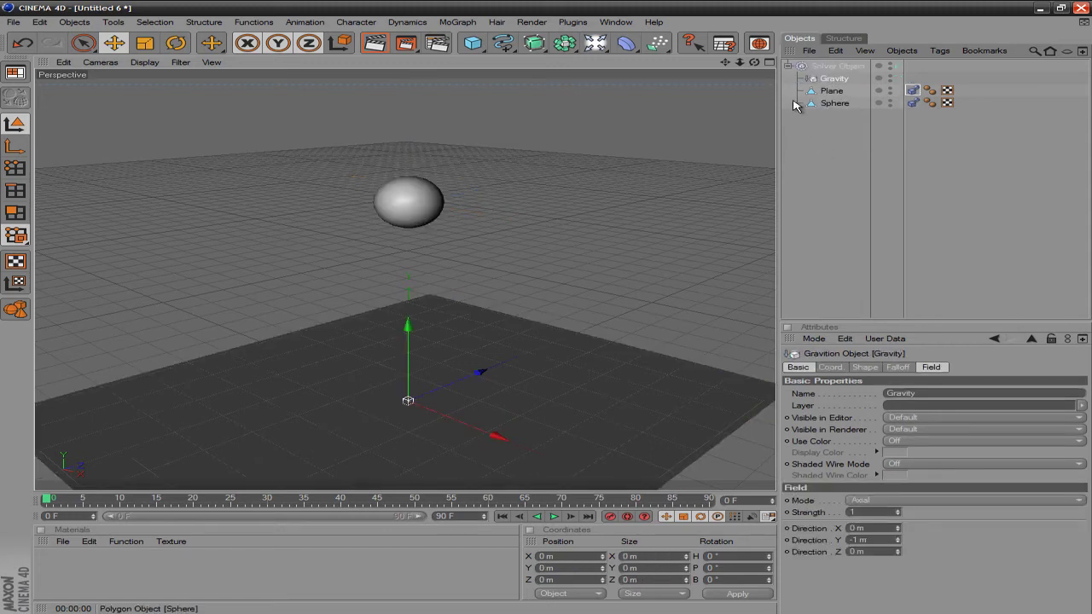
pyautogui.click(788, 67)
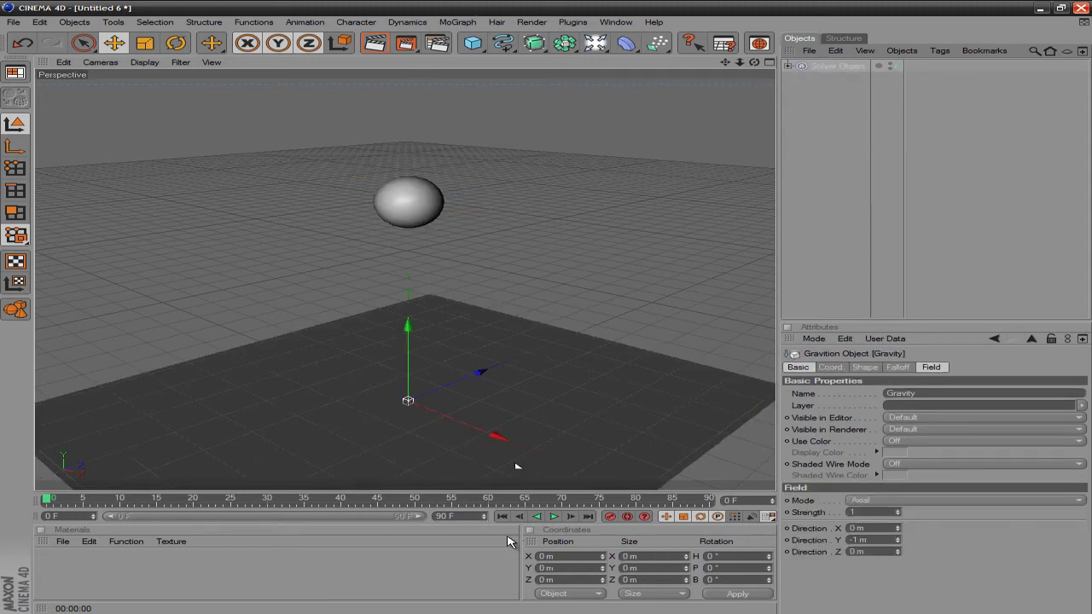
pyautogui.click(554, 517)
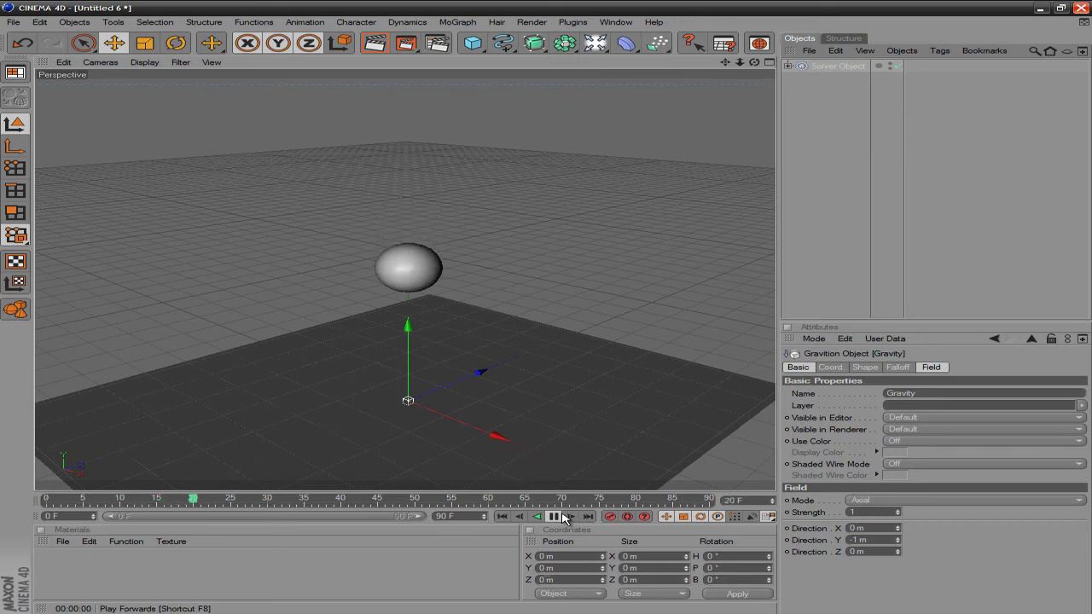
pyautogui.click(560, 517)
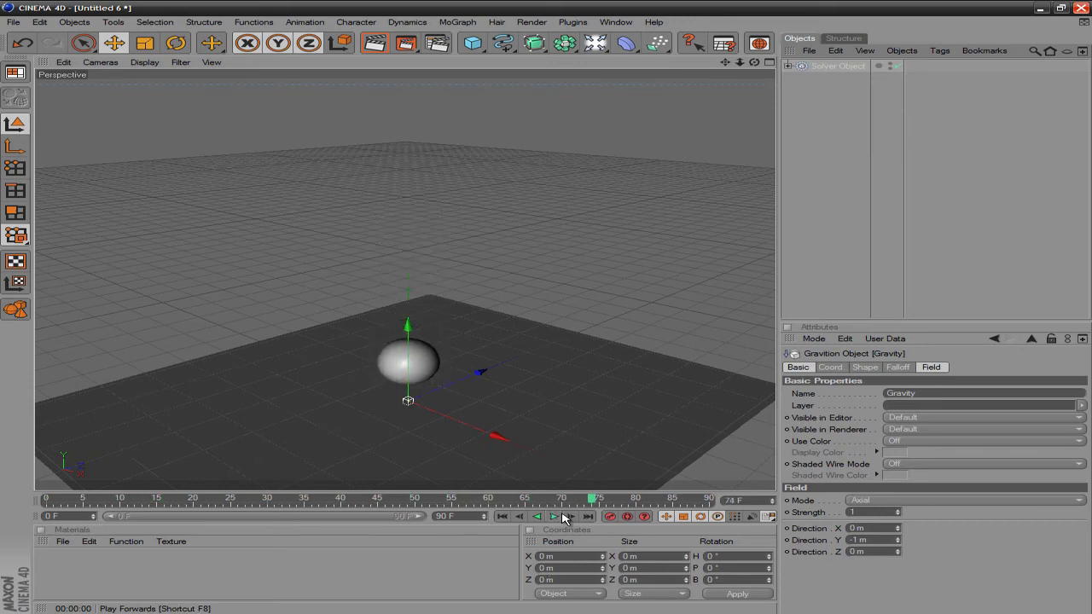
pyautogui.click(502, 516)
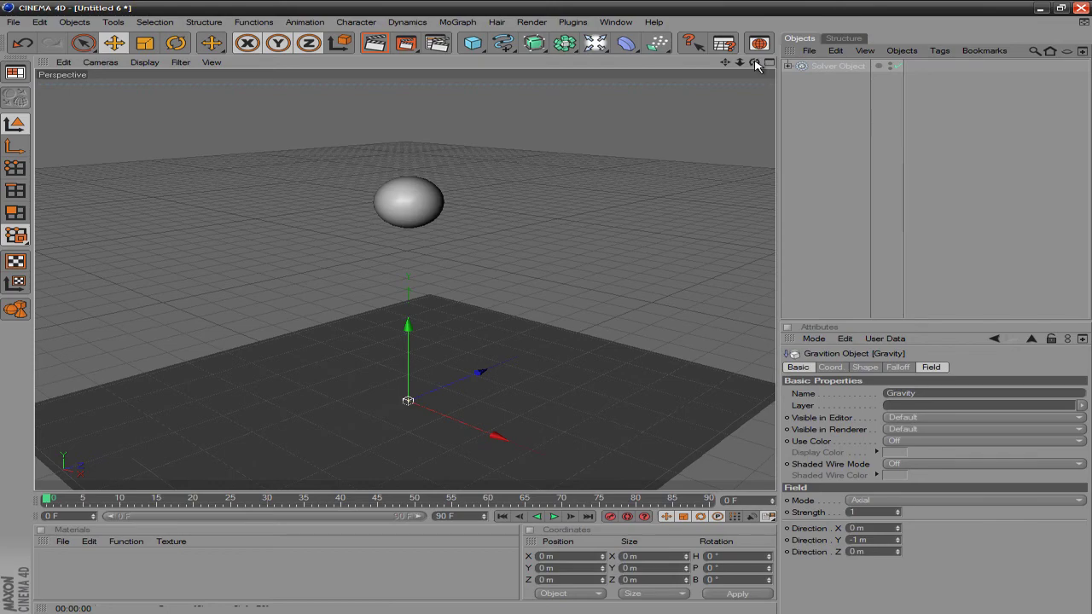
pyautogui.moveTo(754, 63); pyautogui.dragTo(546, 312)
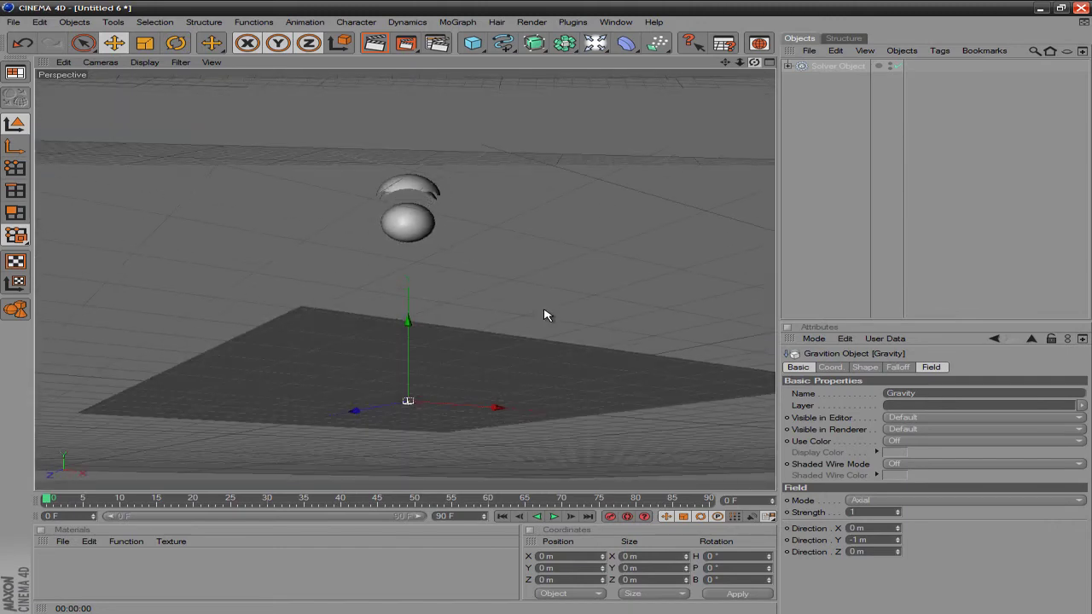
pyautogui.click(472, 43)
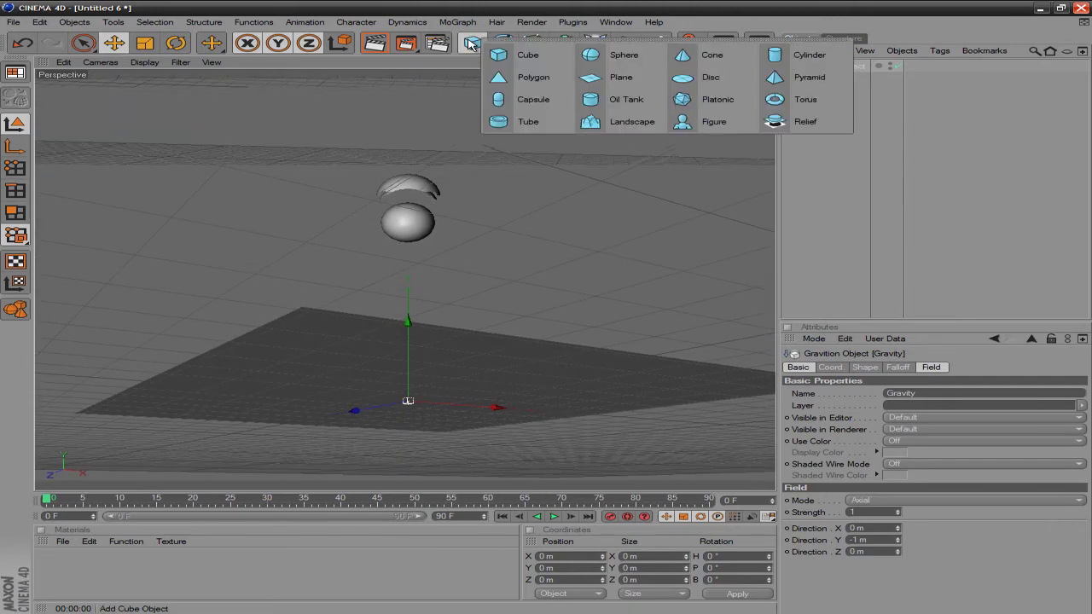
pyautogui.click(386, 50)
pyautogui.click(290, 320)
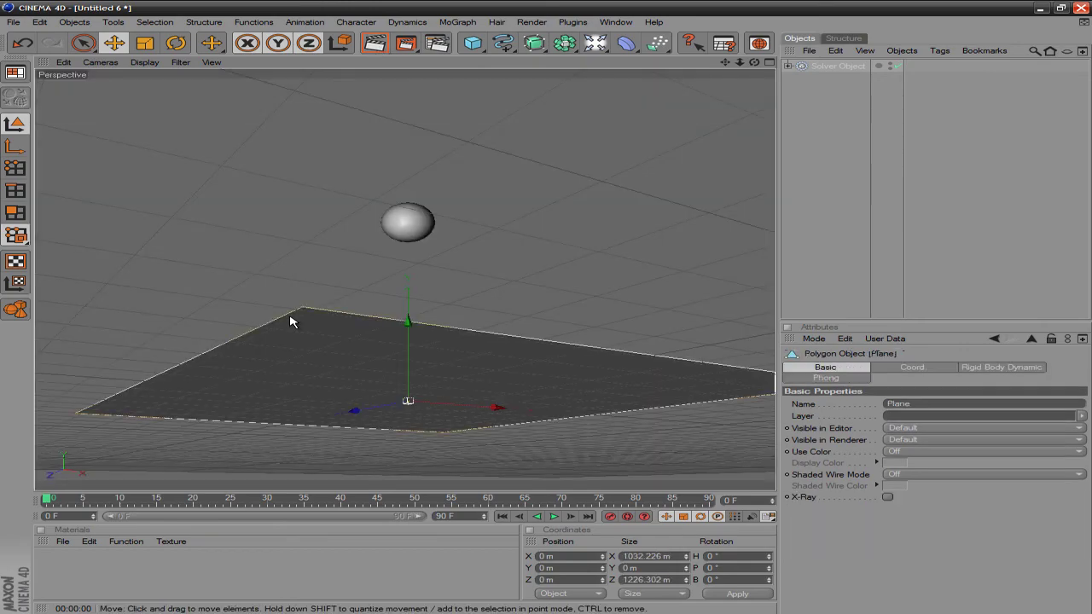
pyautogui.moveTo(763, 65); pyautogui.dragTo(554, 312)
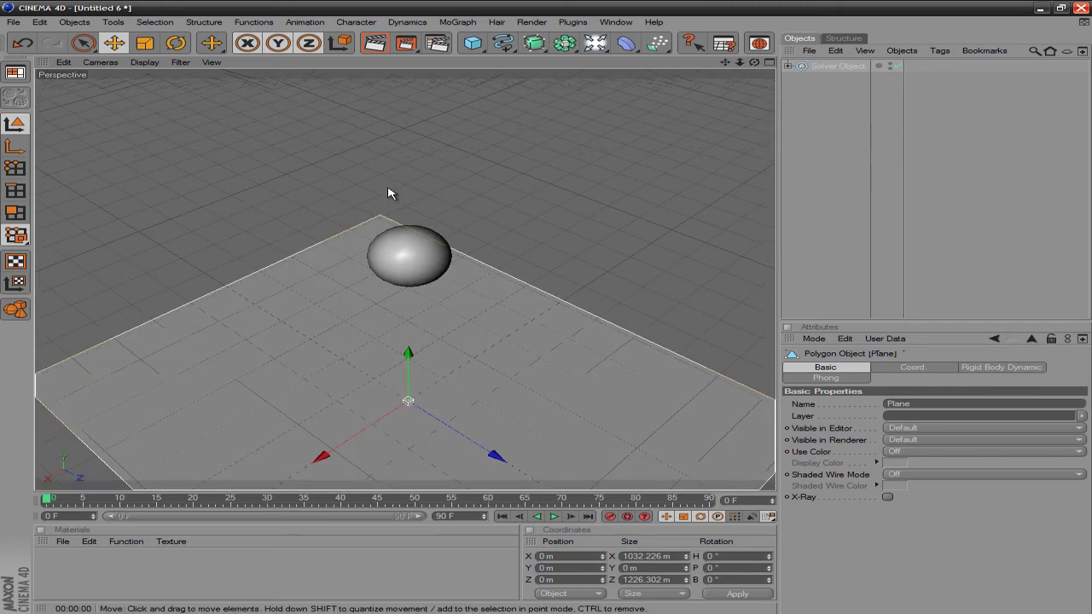